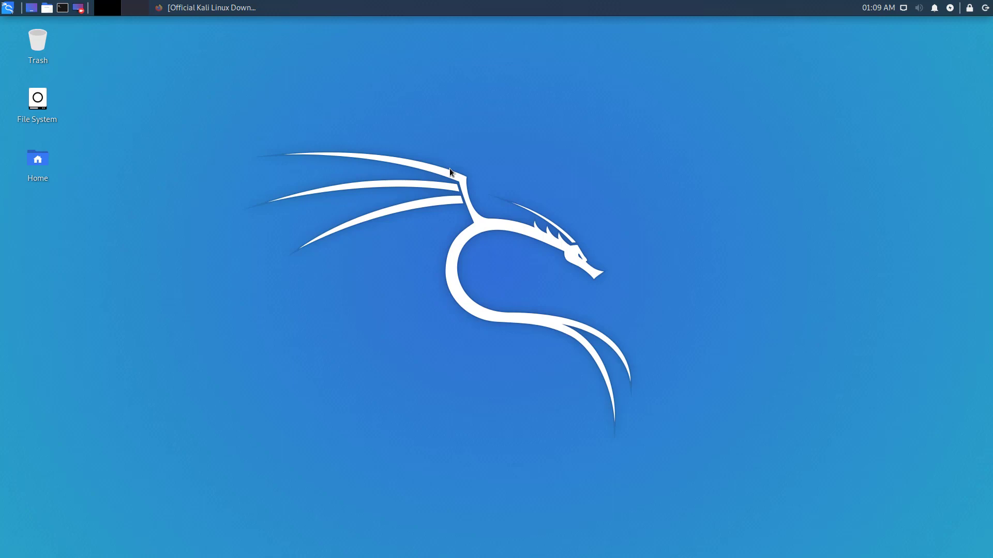
# Bring the Kali downloads page back and highlight the 2020.1a 64-bit installer version.
pyautogui.click(191, 14)
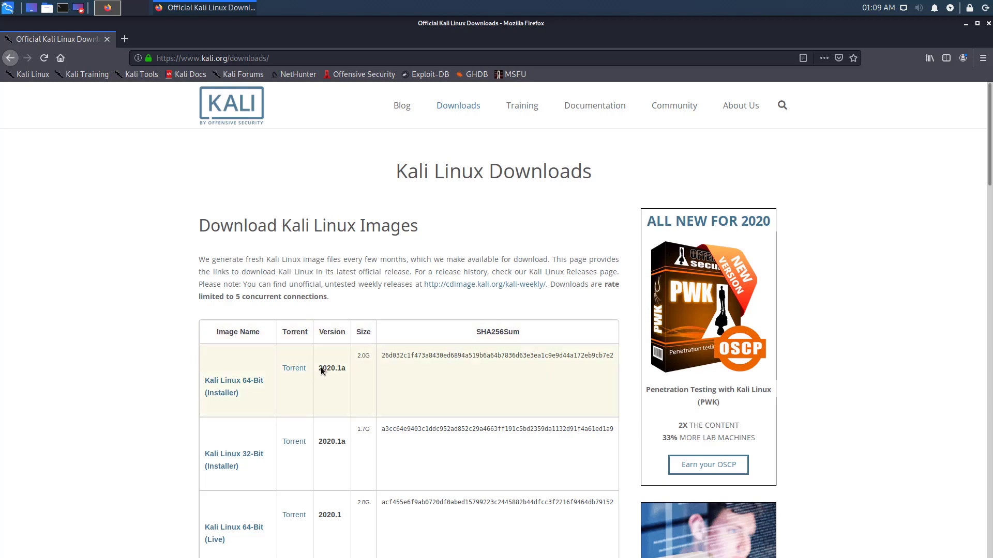
pyautogui.moveTo(320, 368); pyautogui.dragTo(346, 371)
pyautogui.click(345, 376)
# Scroll down through the installer image table and back up toward the top.
pyautogui.scroll(-3, 313, 349)
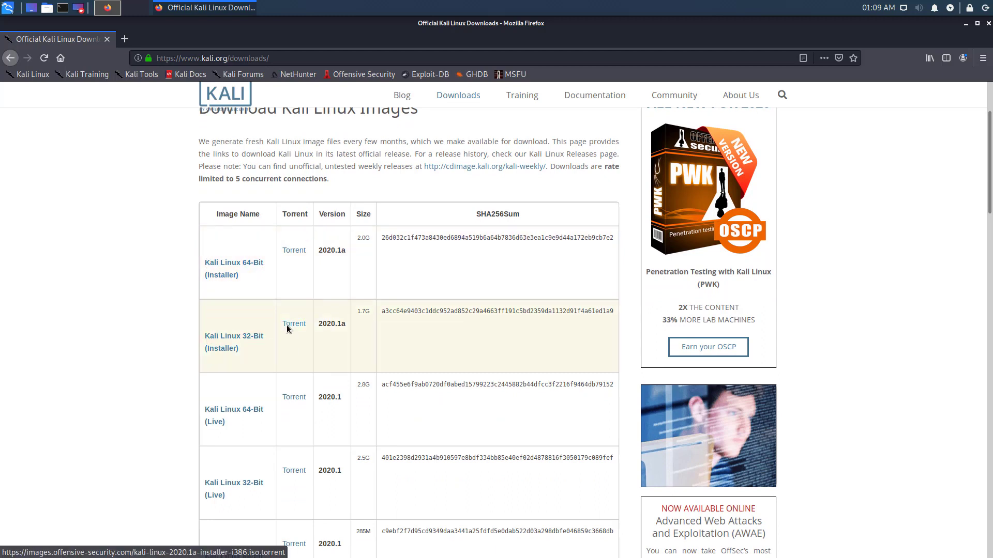
pyautogui.scroll(-2, 288, 331)
pyautogui.scroll(-3, 286, 328)
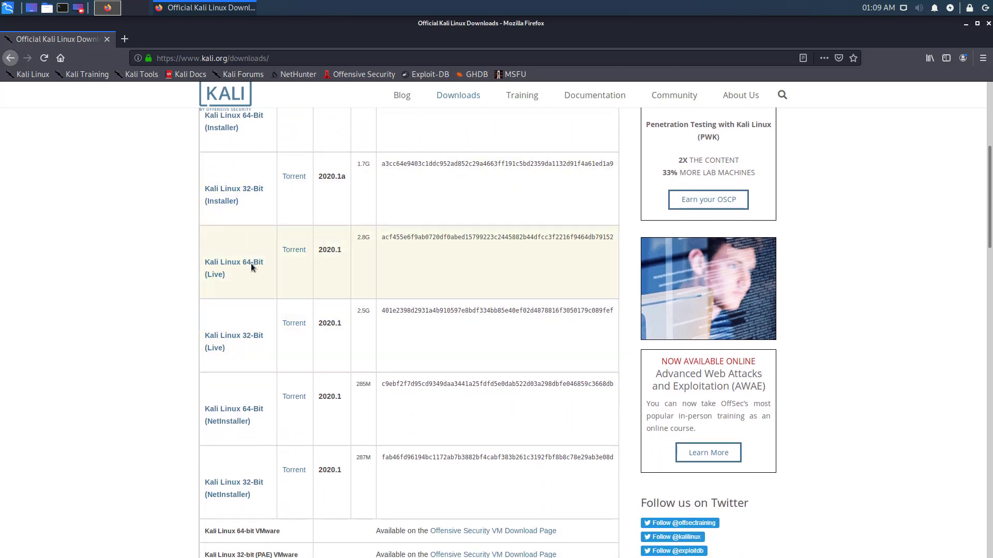
pyautogui.scroll(-1, 249, 266)
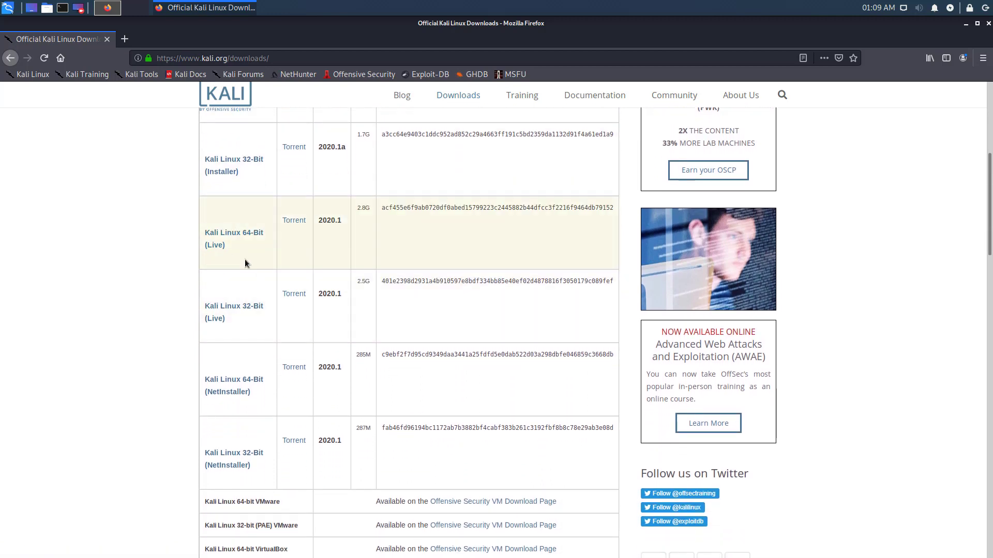
pyautogui.scroll(-1, 244, 259)
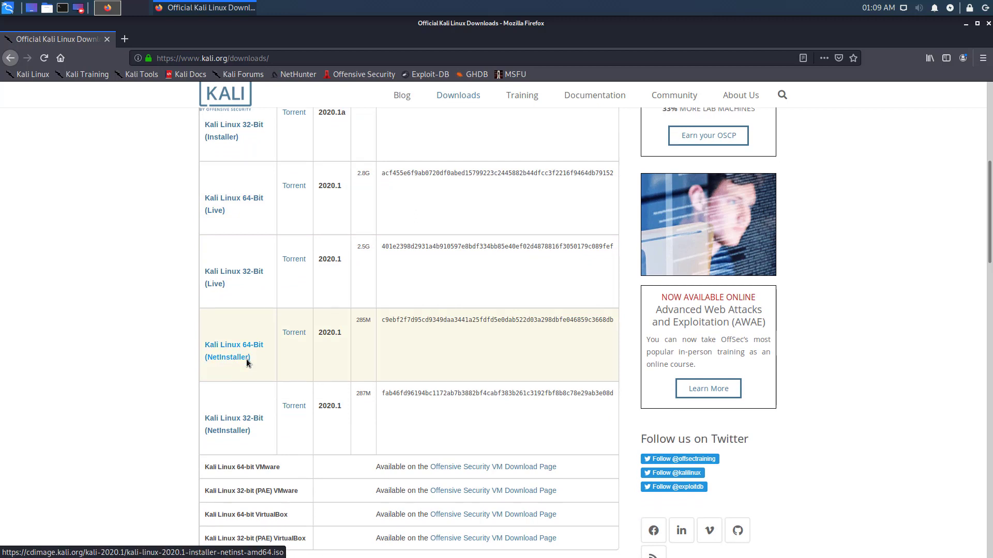
pyautogui.scroll(3, 246, 359)
pyautogui.scroll(4, 246, 359)
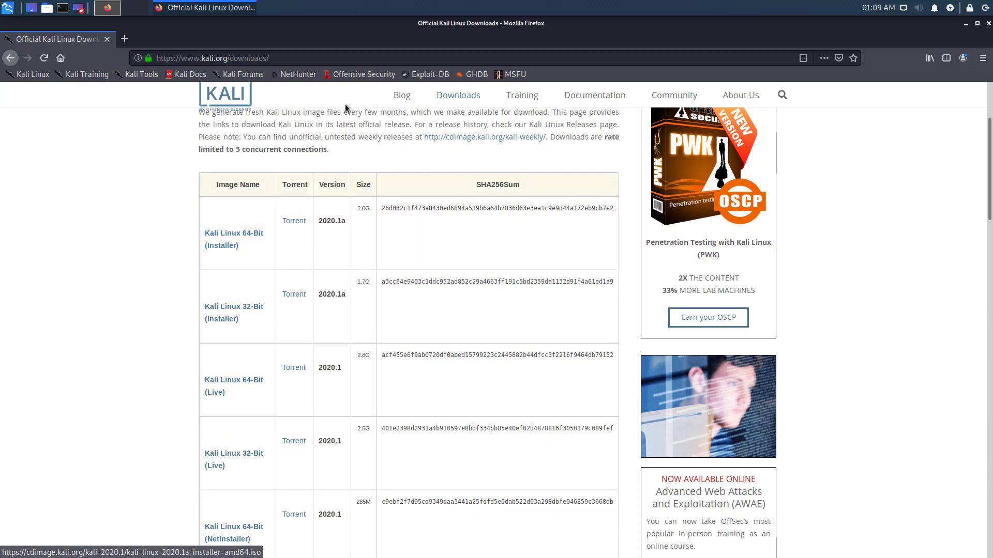
# Minimize Firefox and start the Graphical install from the installer boot menu.
pyautogui.click(965, 25)
pyautogui.press('Down')
pyautogui.press('Down')
pyautogui.press('Down')
pyautogui.press('Down')
pyautogui.press('Down')
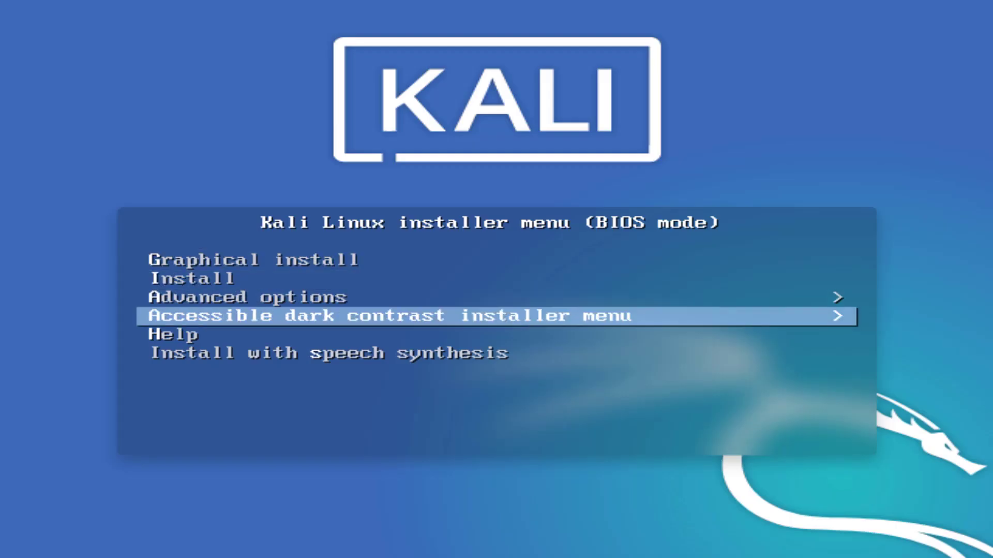
pyautogui.press('Up')
pyautogui.press('Up')
pyautogui.press('Up')
pyautogui.press('Up')
pyautogui.press('Up')
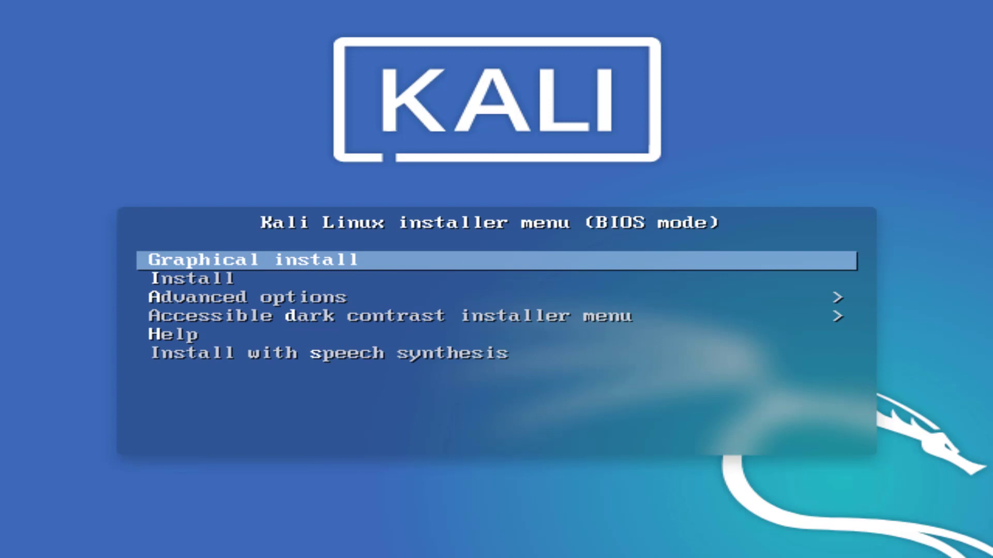
pyautogui.press('Return')
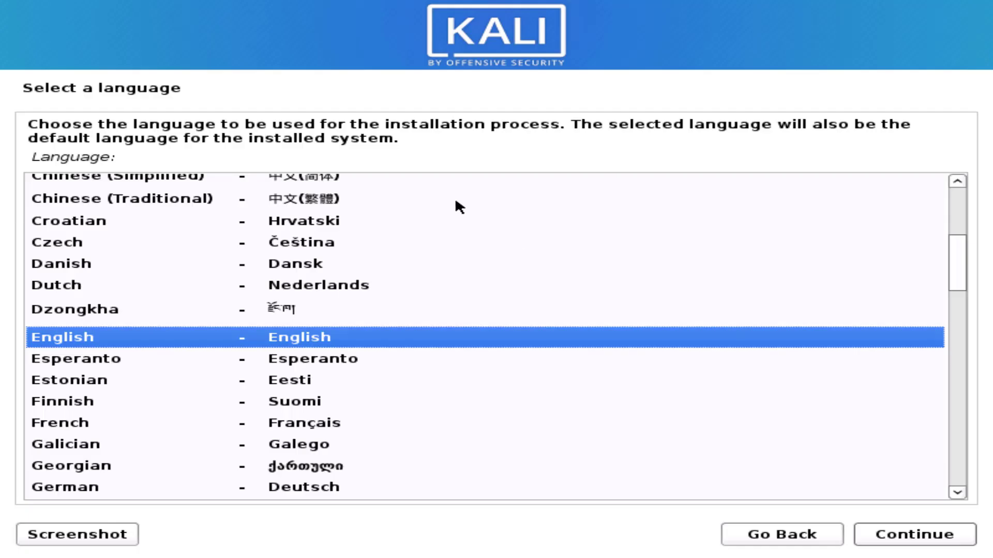
# Choose English as the installer language and India as the location.
pyautogui.click(455, 201)
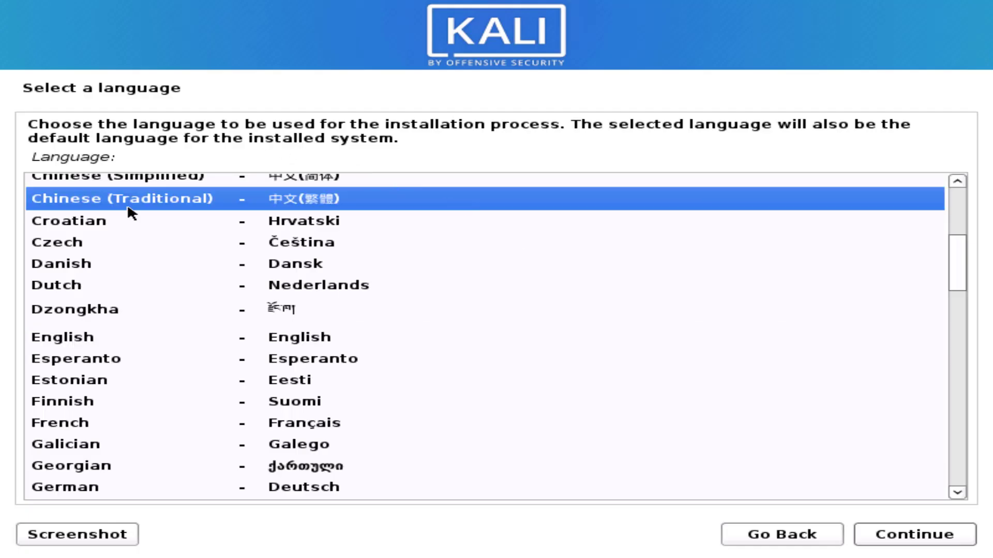
pyautogui.click(88, 336)
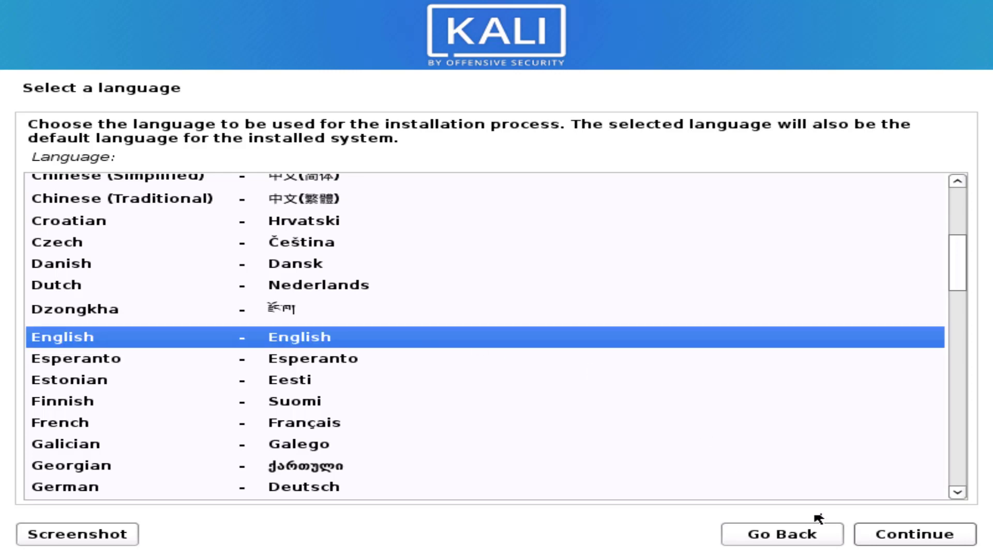
pyautogui.click(883, 534)
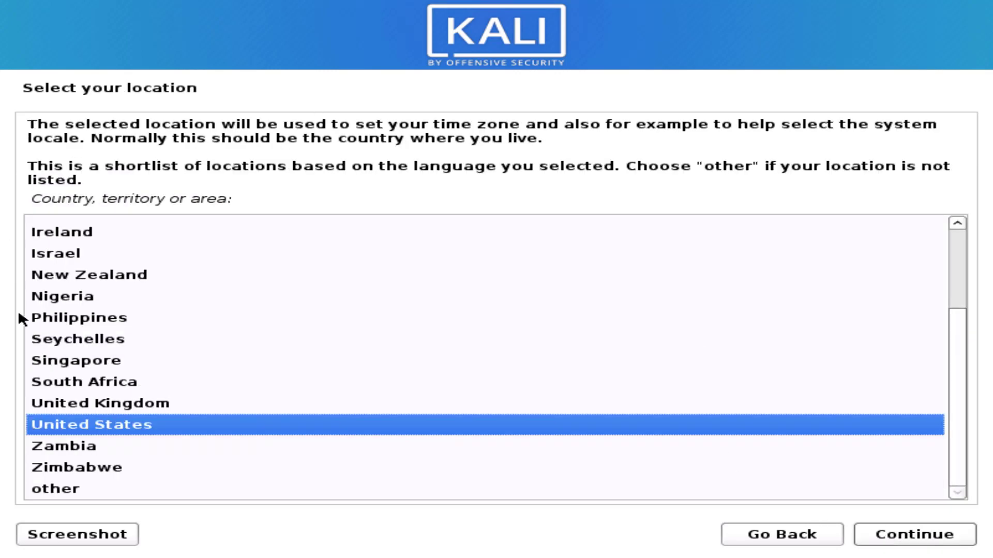
pyautogui.scroll(2, 93, 369)
pyautogui.click(66, 335)
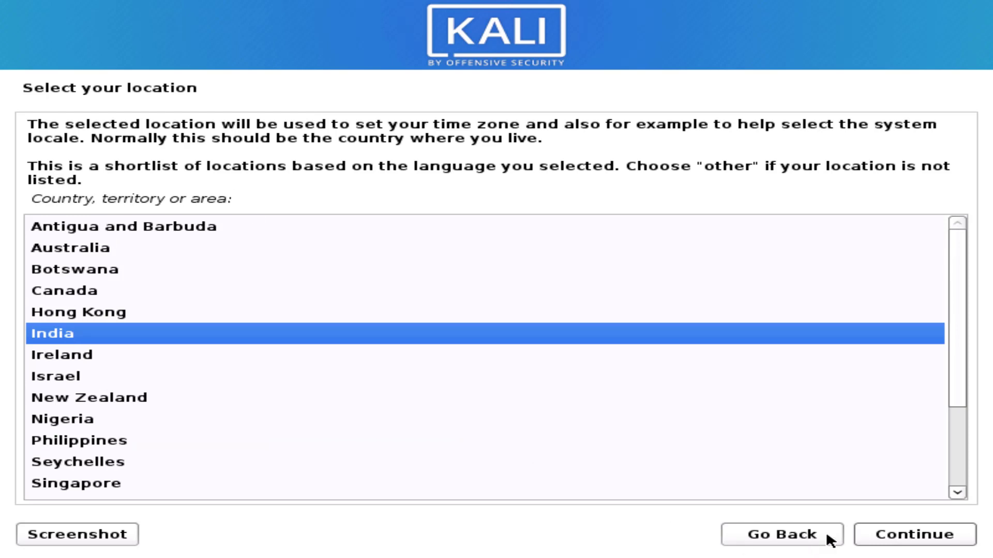
pyautogui.click(880, 538)
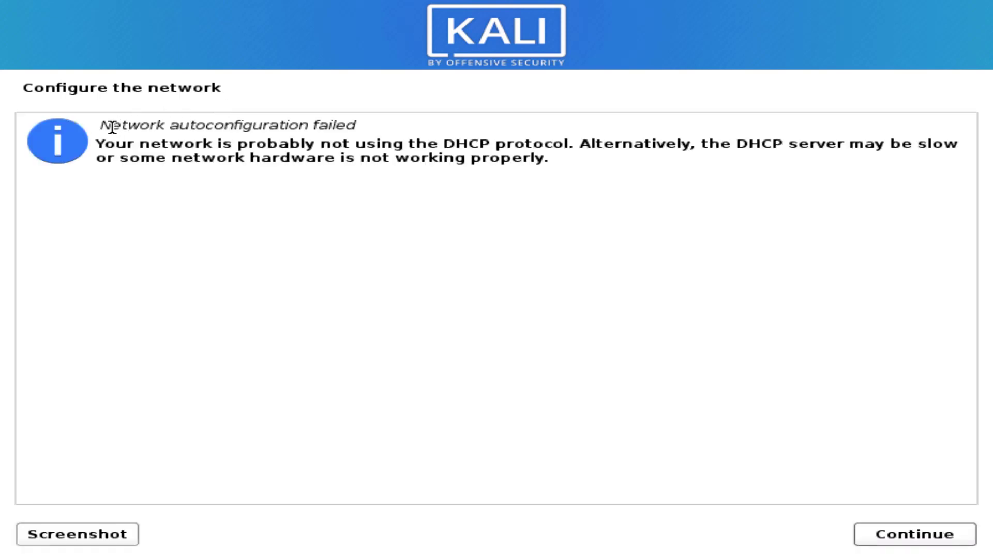
# Acknowledge the failed network autoconfiguration and keep the default hostname 'kali'.
pyautogui.moveTo(102, 127); pyautogui.dragTo(362, 124)
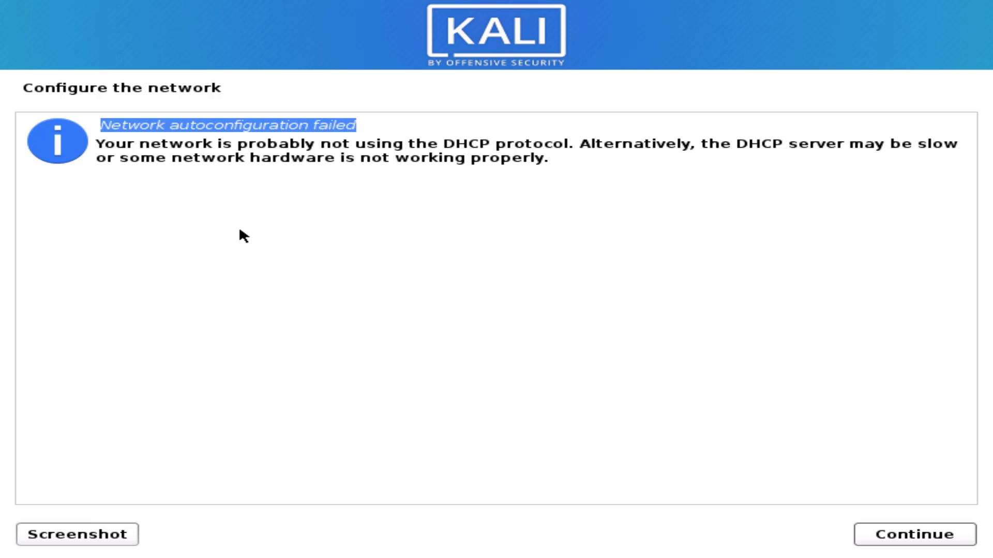
pyautogui.click(893, 535)
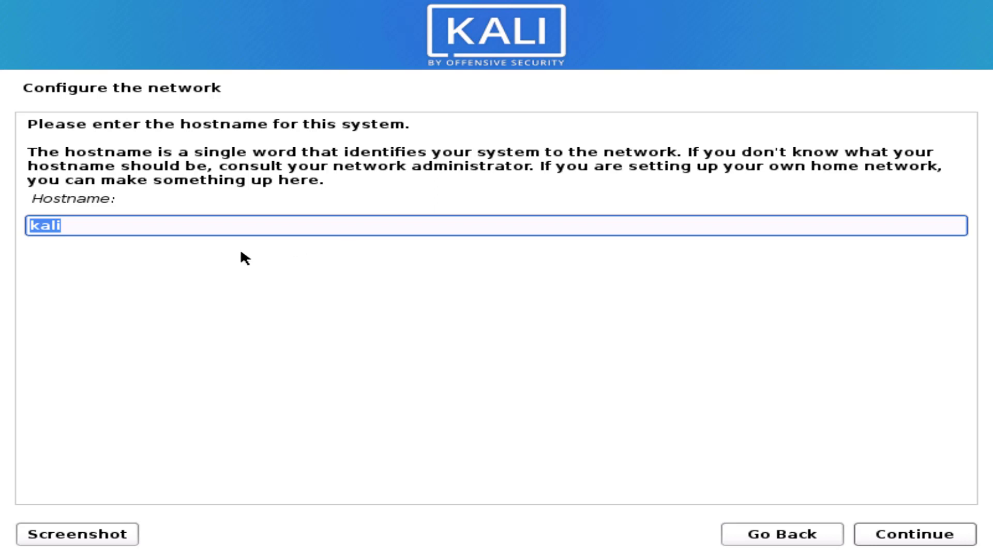
pyautogui.click(182, 224)
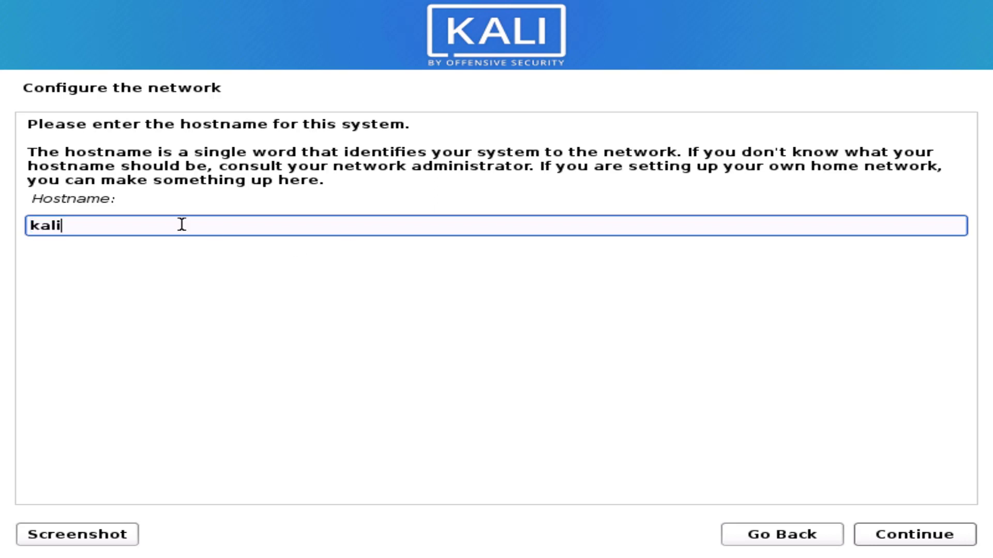
pyautogui.click(886, 534)
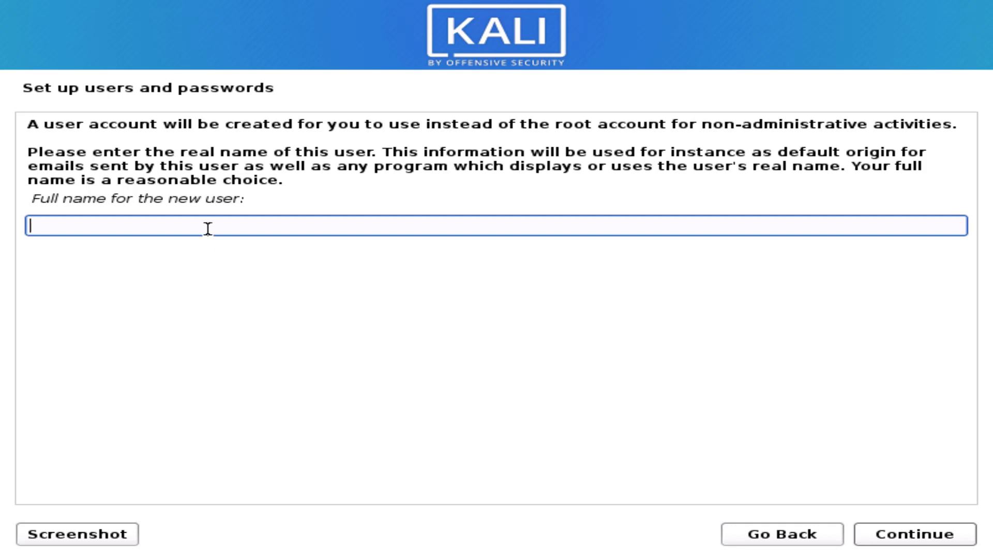
# Enter the new user's full name and username.
pyautogui.write('TECH DHEE')
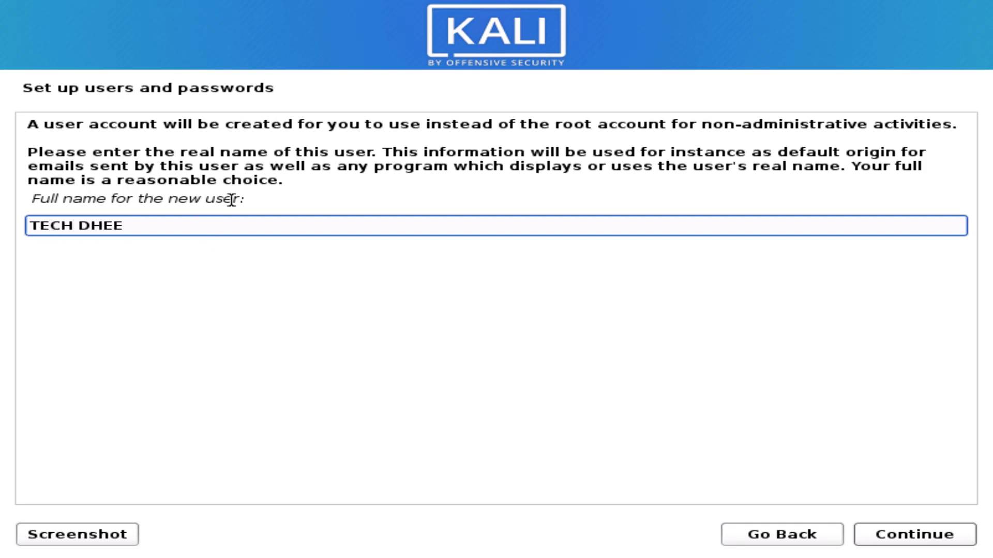
pyautogui.click(874, 540)
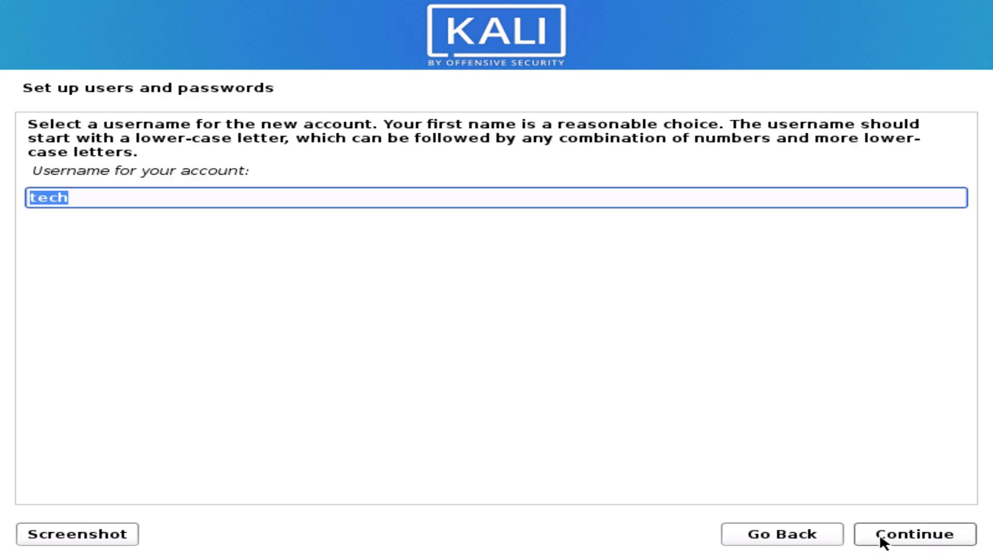
pyautogui.write('techdhee')
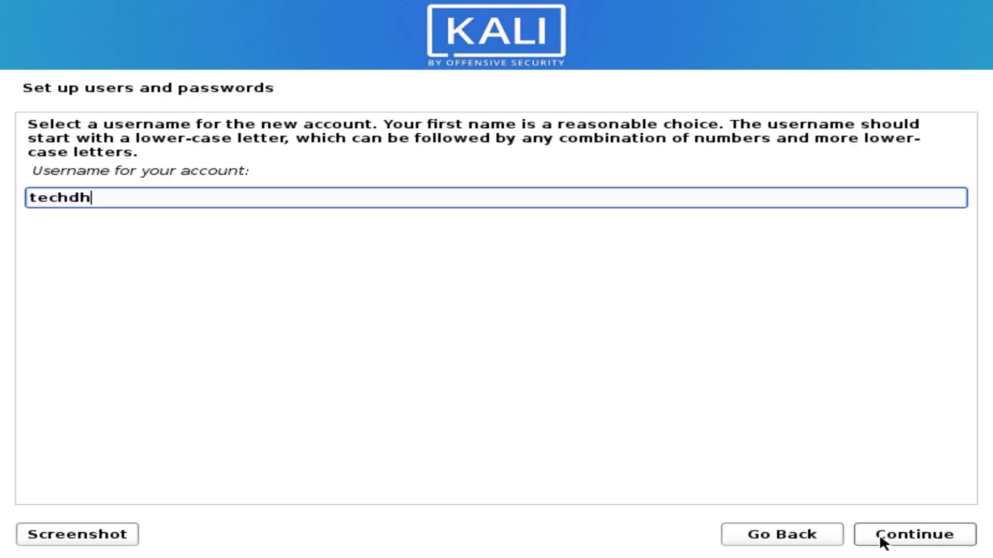
pyautogui.click(949, 539)
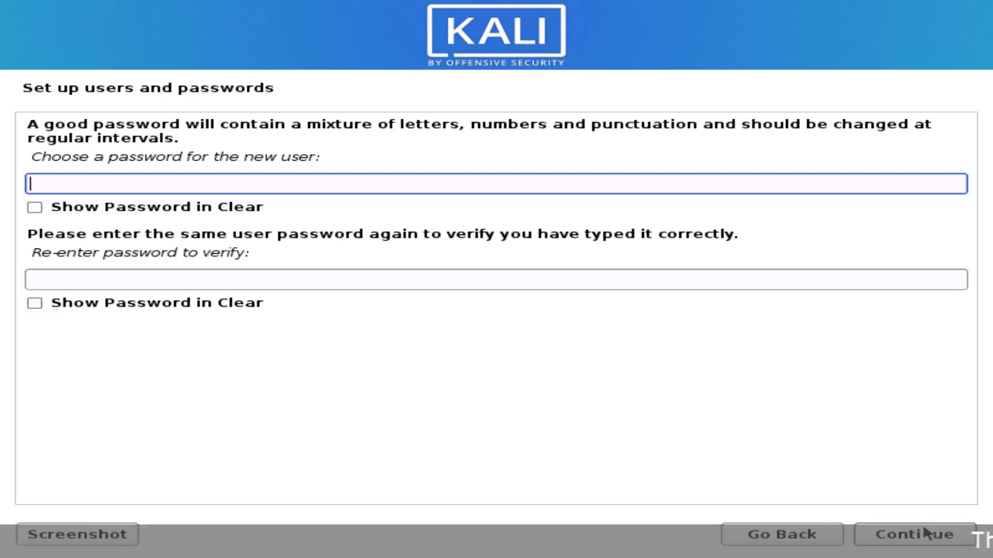
# Set the account password in both password fields.
pyautogui.write('•••••••••')
pyautogui.press('Tab')
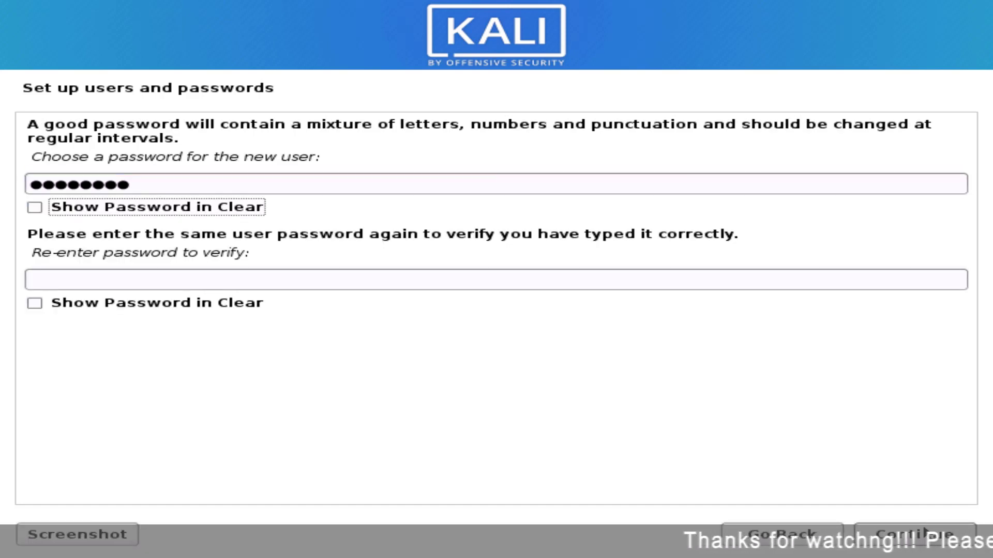
pyautogui.write('•••••••••')
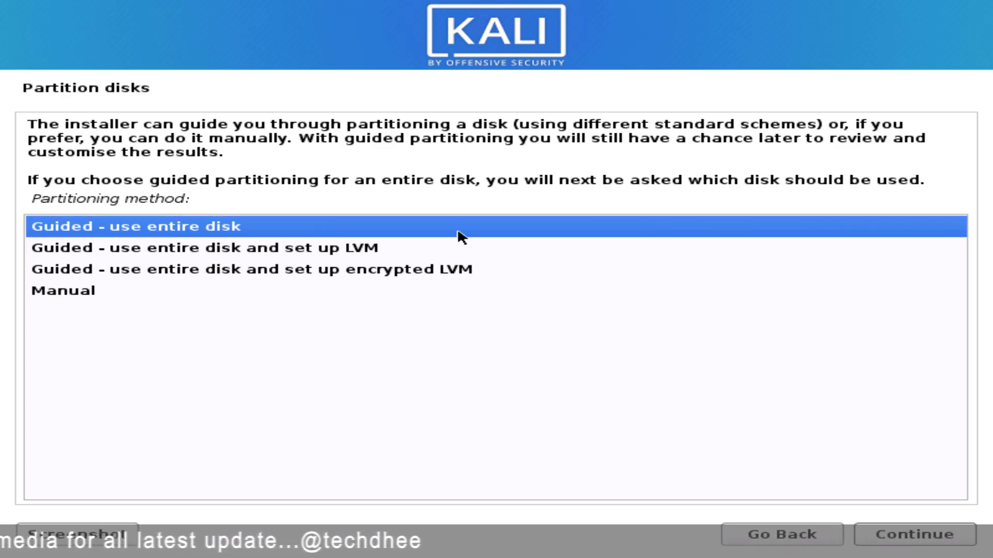
# Guided-partition the entire sda disk into ext4 root and swap, and write the changes.
pyautogui.click(908, 546)
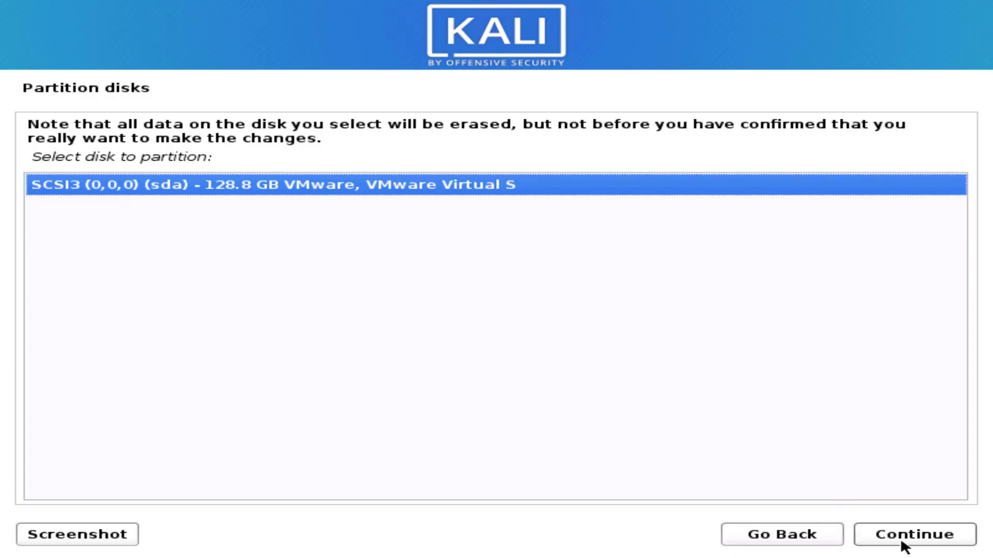
pyautogui.click(901, 542)
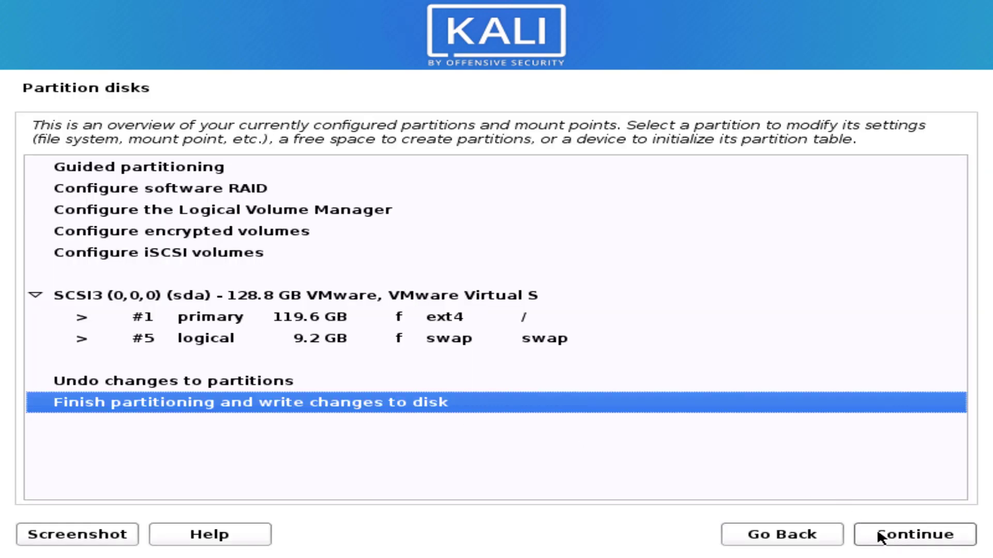
pyautogui.click(878, 532)
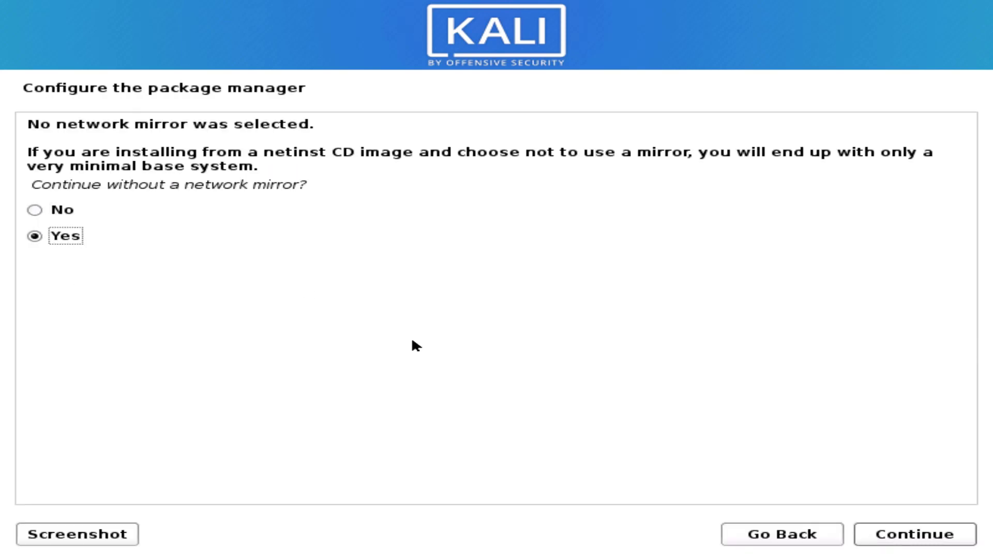
# Skip the network mirror and install the default software collections including Xfce.
pyautogui.click(886, 535)
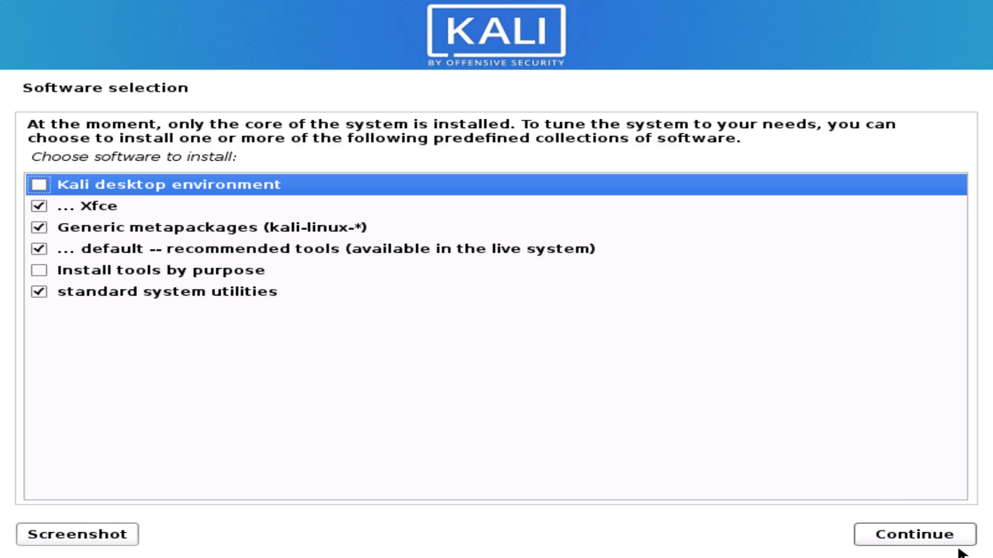
pyautogui.click(938, 538)
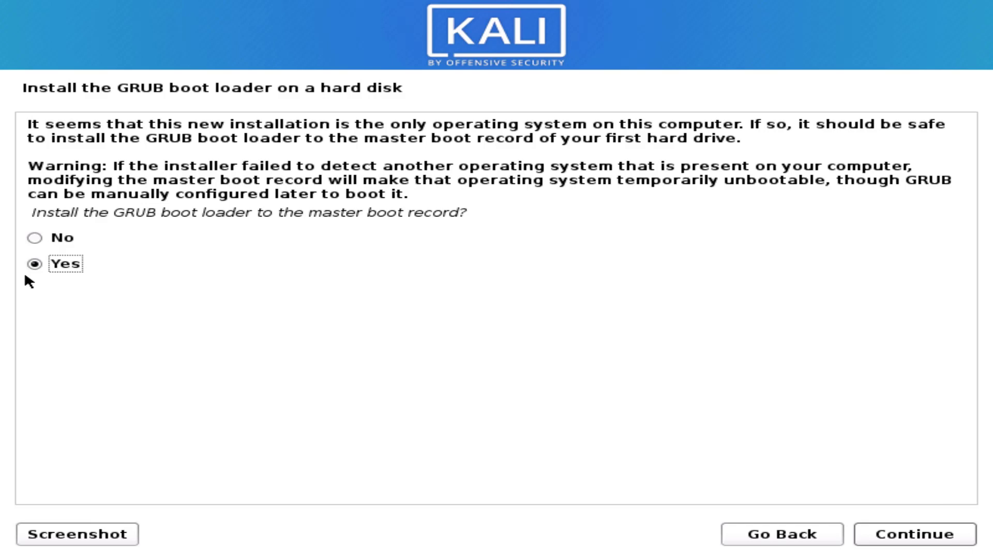
# Install the GRUB boot loader to the master boot record on /dev/sda.
pyautogui.click(893, 542)
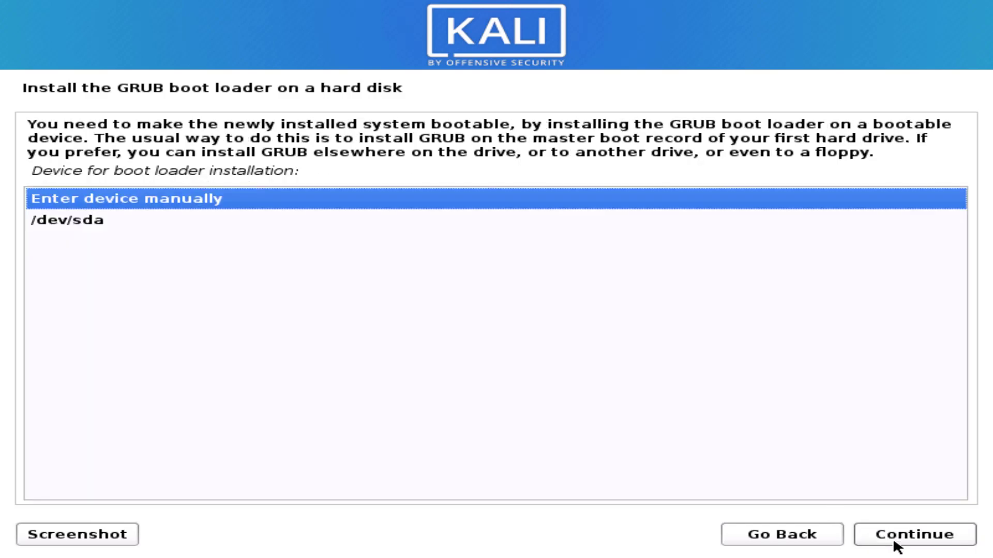
pyautogui.click(71, 222)
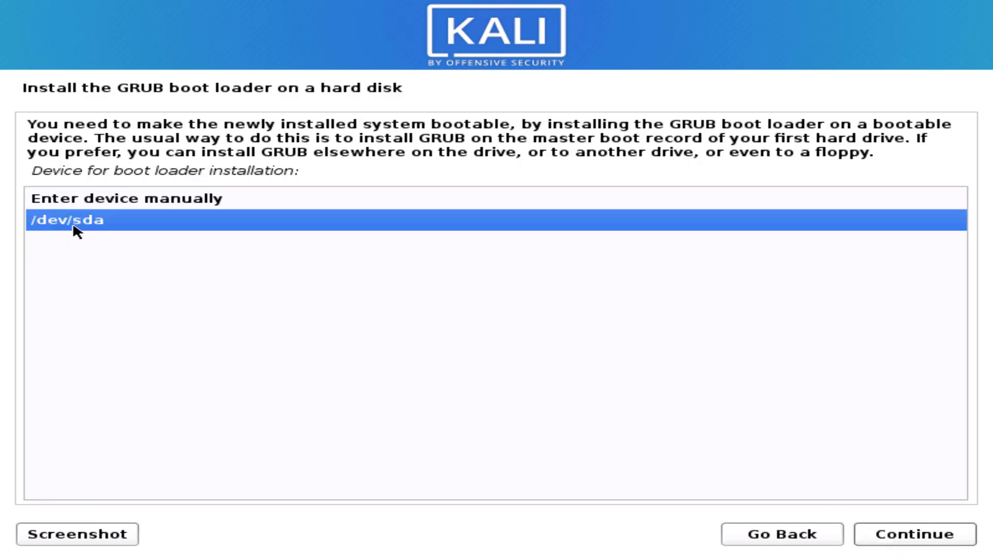
pyautogui.click(910, 534)
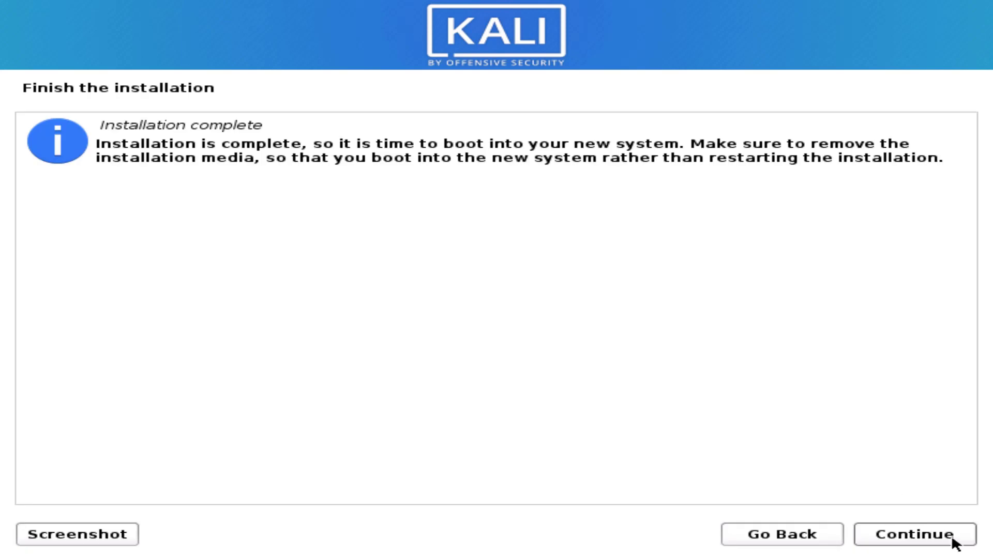
# Finish the installation, reboot, and log in with the new user's username and password.
pyautogui.click(950, 534)
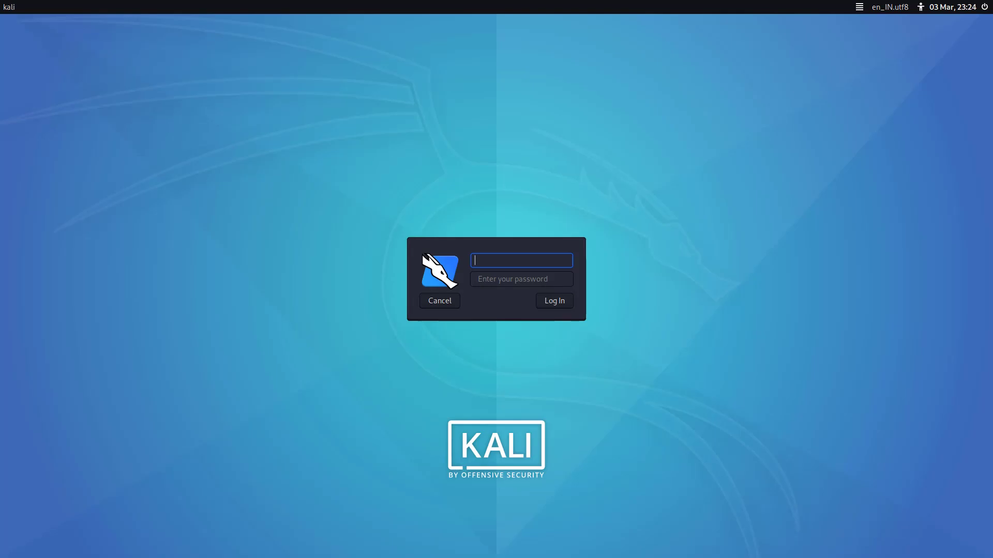
pyautogui.write('techdhee')
pyautogui.press('Tab')
pyautogui.write('********')
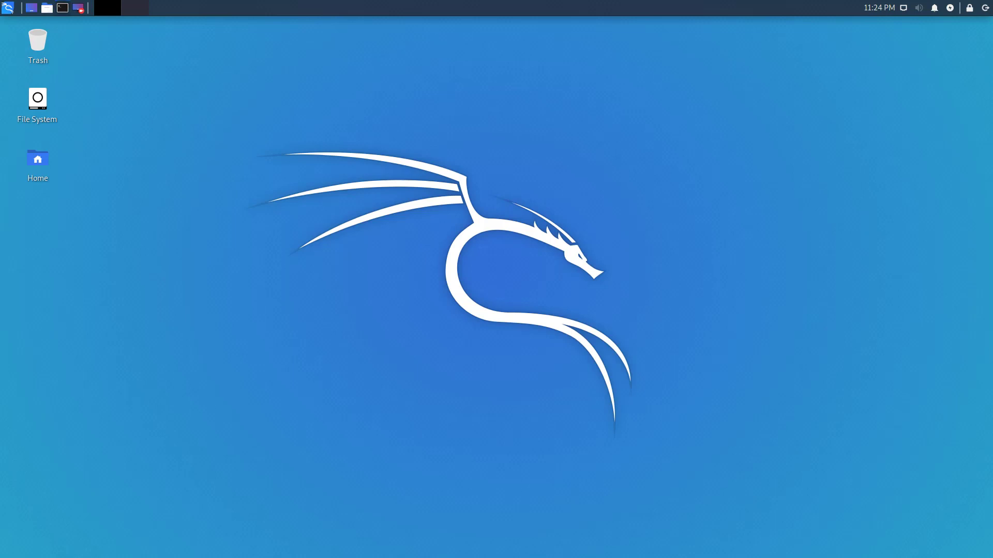
# Open a terminal, enlarge its font, and run uname -r to show the kernel release.
pyautogui.hotkey('ctrl', 'alt', 't')
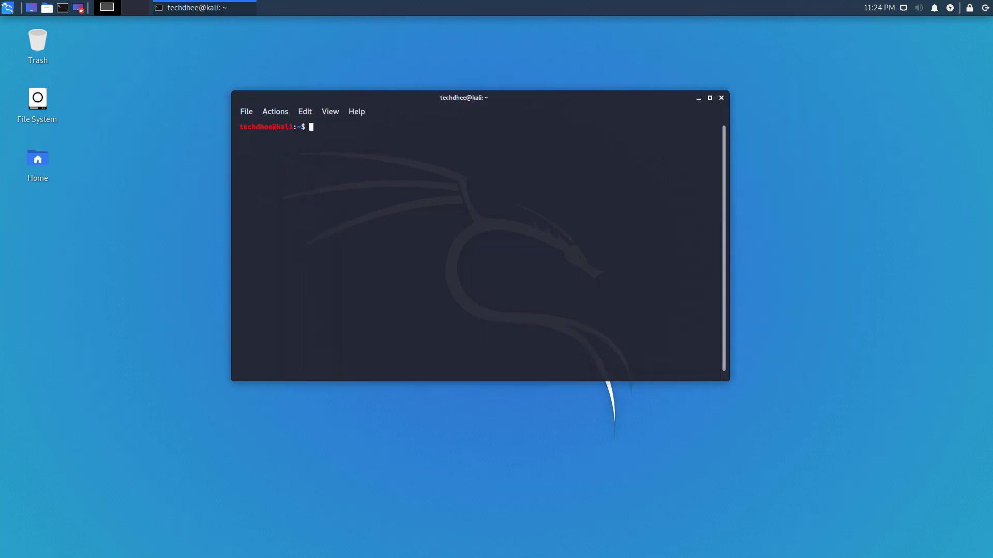
pyautogui.hotkey('ctrl', '+')
pyautogui.hotkey('ctrl', '+')
pyautogui.hotkey('ctrl', '+')
pyautogui.hotkey('ctrl', '+')
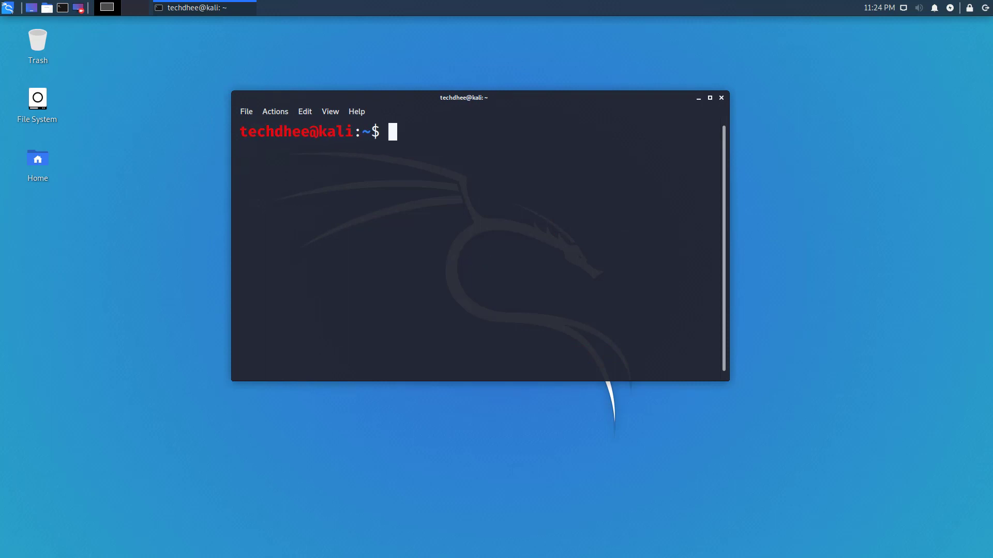
pyautogui.write('uname -r')
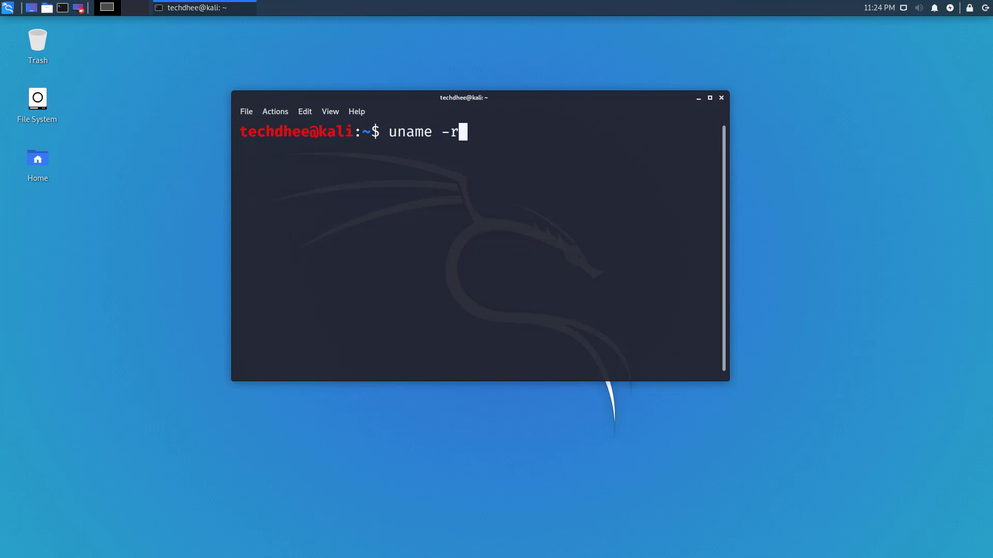
pyautogui.press('Return')
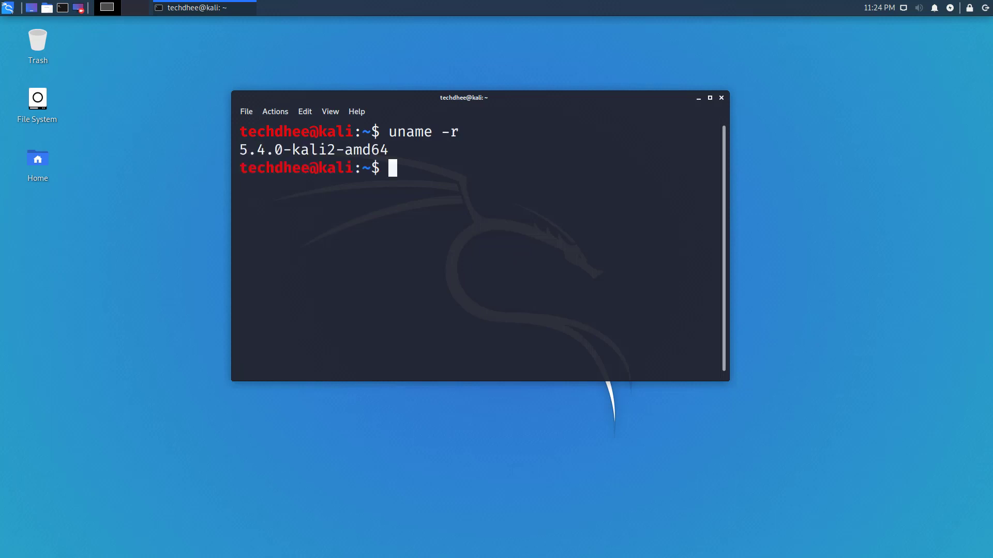
# Display the OS release details with cat /etc/os-release.
pyautogui.write('cat /et')
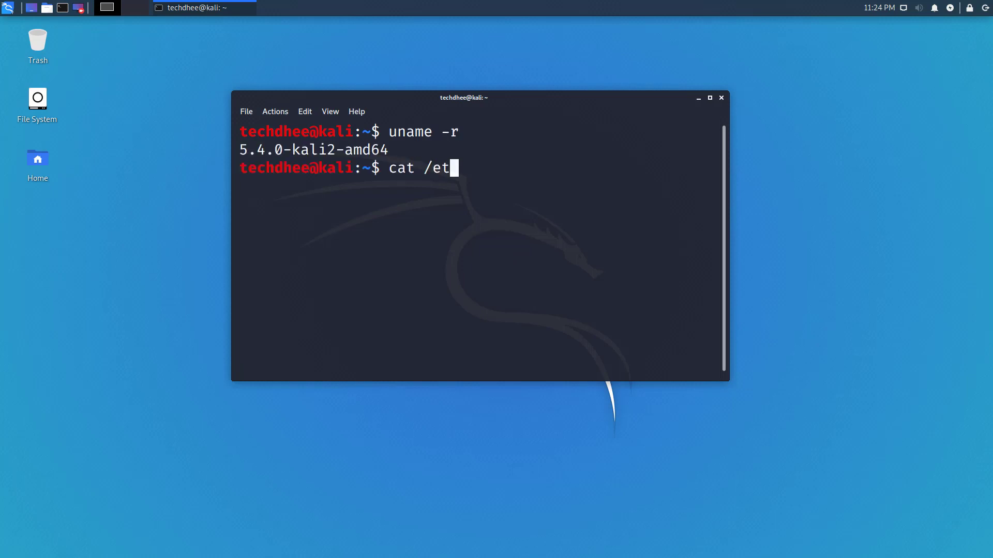
pyautogui.write('c/os')
pyautogui.press('Tab')
pyautogui.press('Return')
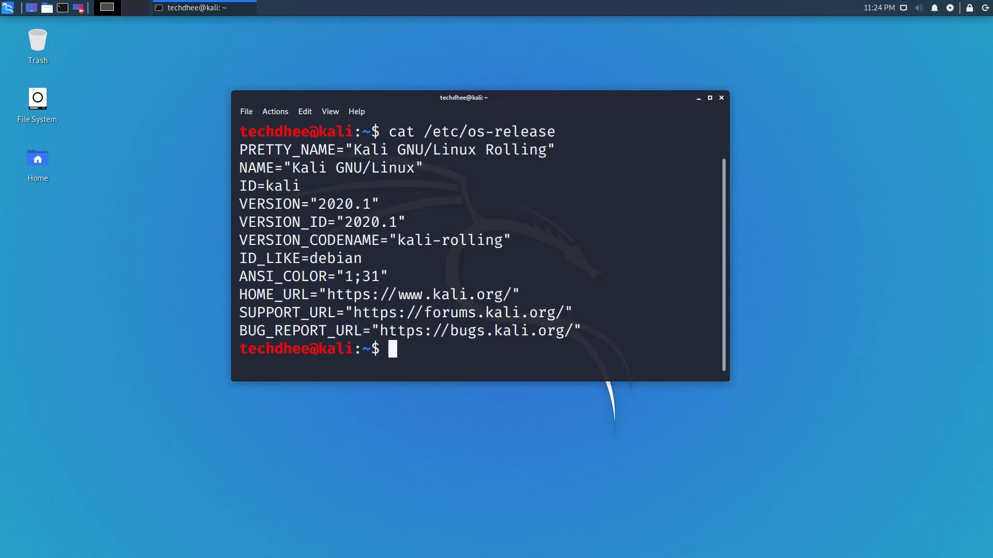